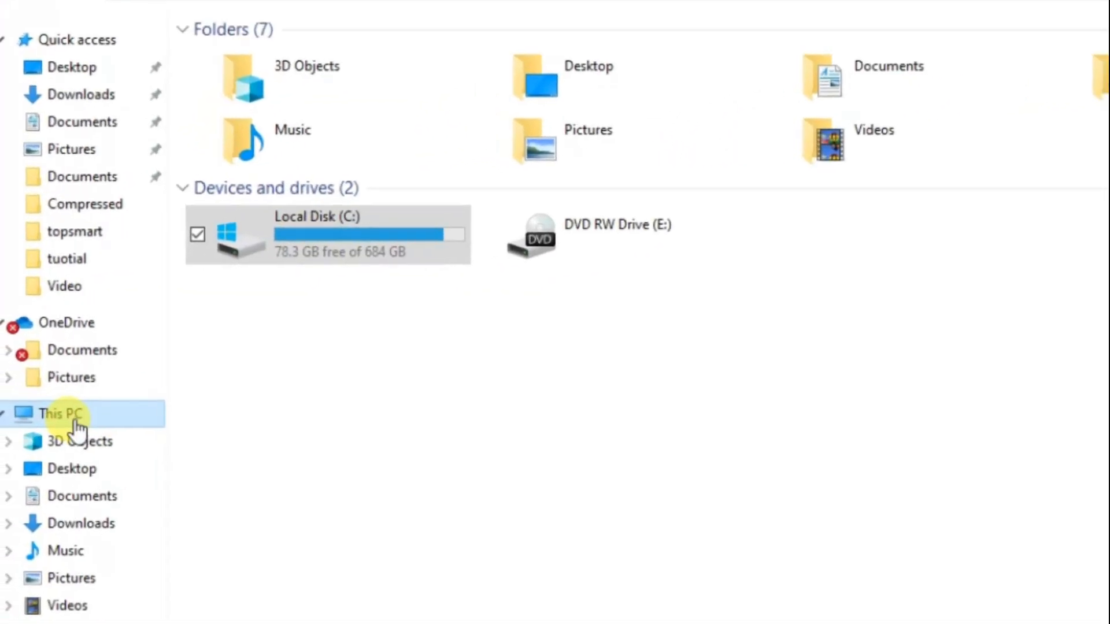
Open the system properties of This PC and move the System window aside from the folder window.
{"action": "right_click", "coordinate": [78, 428]}
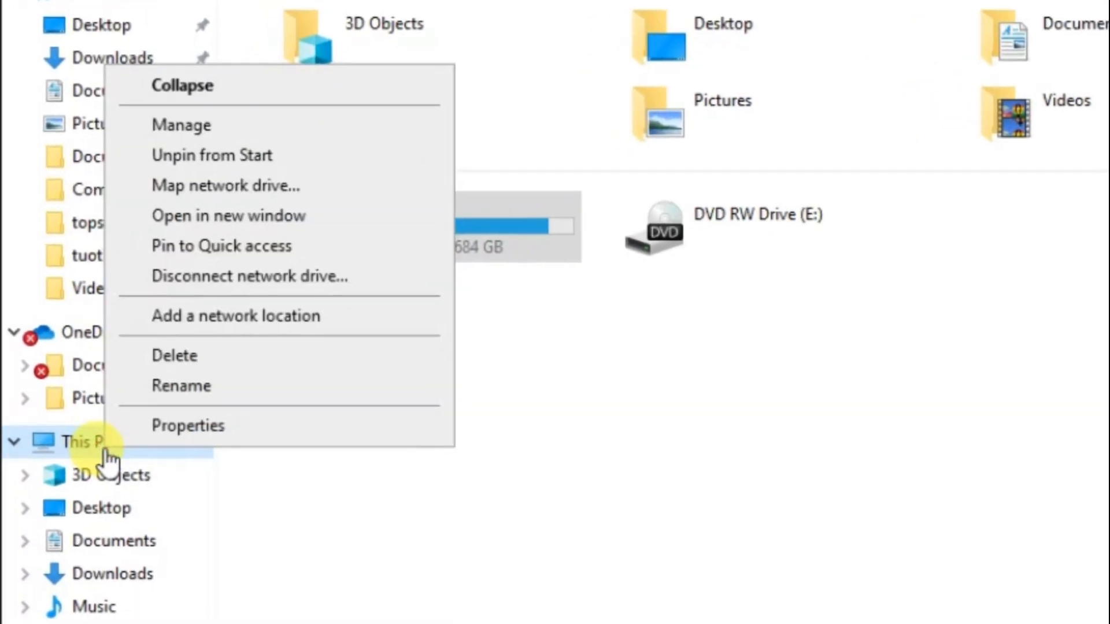
{"action": "left_click", "coordinate": [257, 437]}
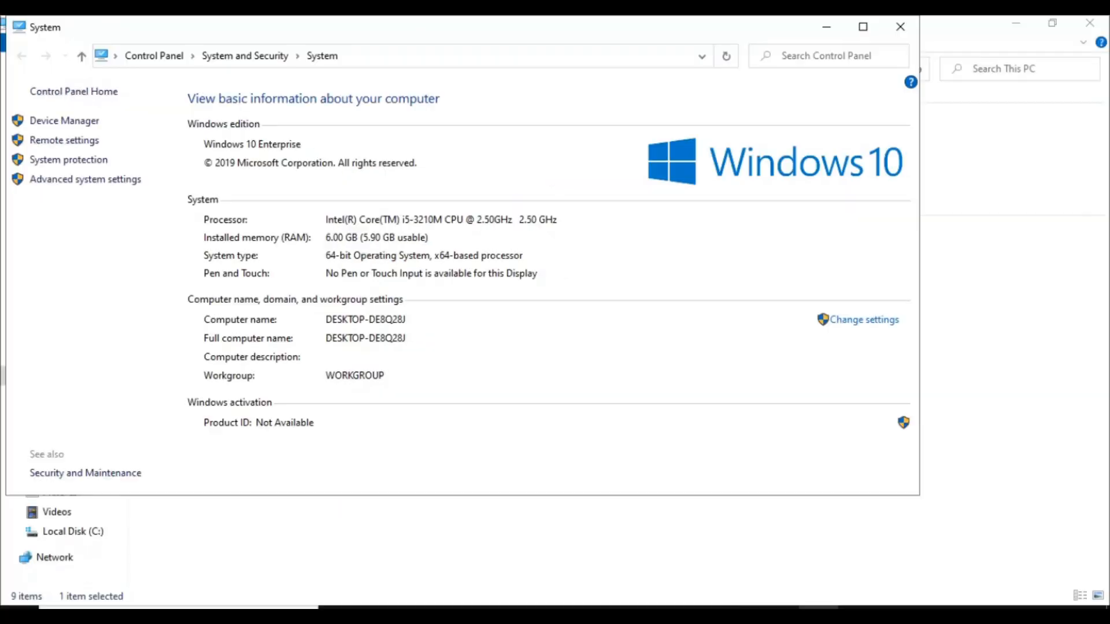
{"action": "left_click", "coordinate": [851, 26]}
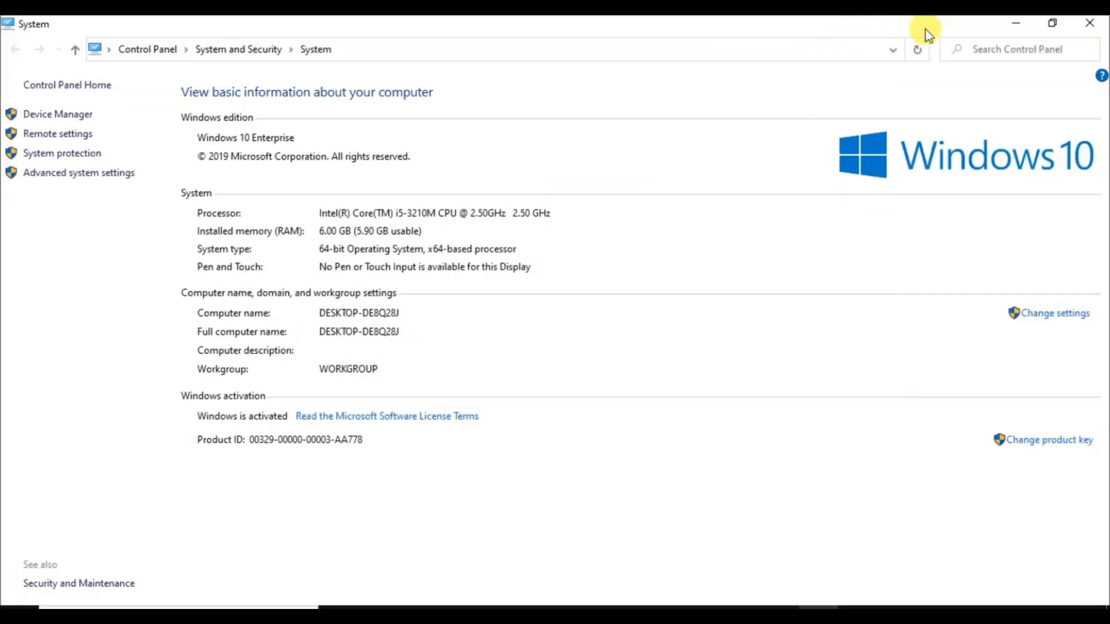
{"action": "left_click", "coordinate": [1052, 23]}
{"action": "left_click_drag", "start_coordinate": [521, 29], "coordinate": [852, 25]}
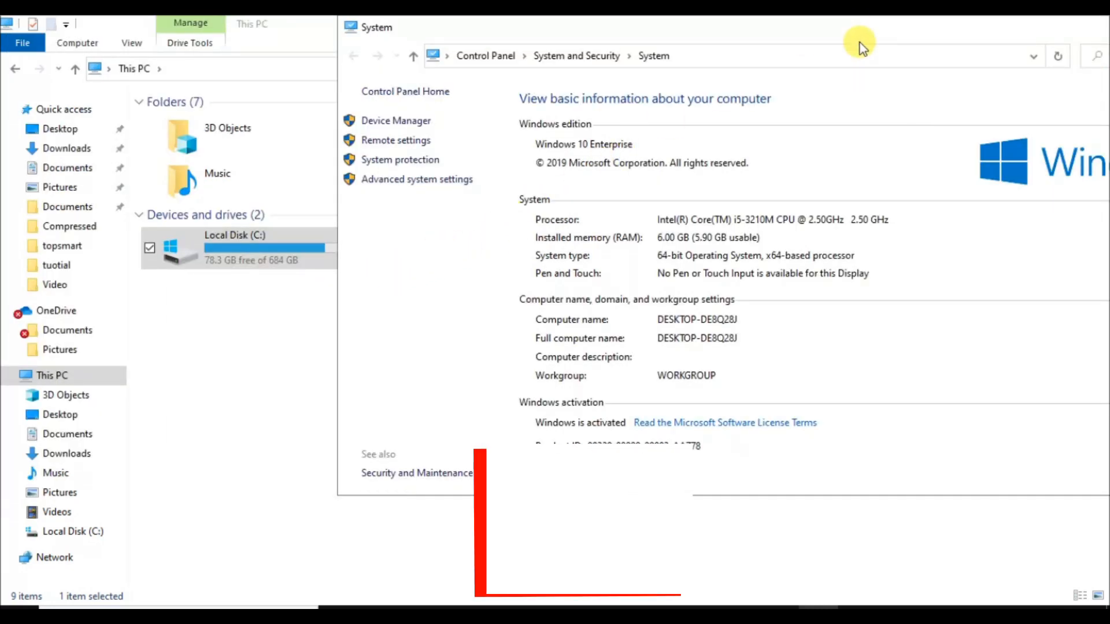
Open Device Manager and arrange its window beside the This PC drives, tall enough to show the network adapters.
{"action": "left_click", "coordinate": [399, 122]}
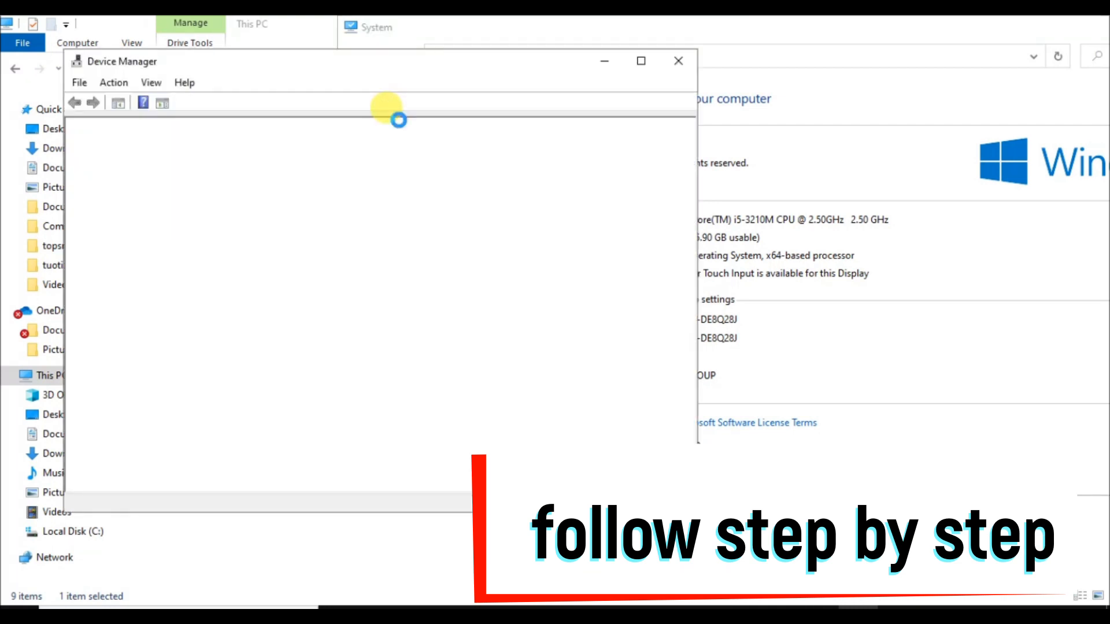
{"action": "left_click", "coordinate": [790, 36]}
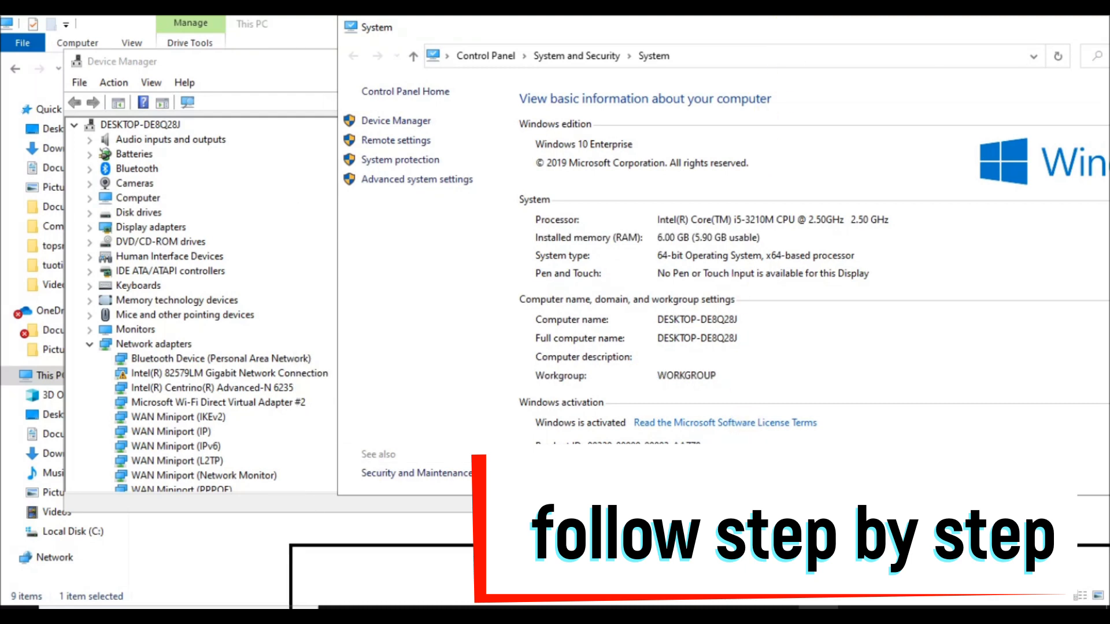
{"action": "left_click_drag", "start_coordinate": [743, 561], "coordinate": [730, 559]}
{"action": "left_click_drag", "start_coordinate": [376, 70], "coordinate": [734, 67]}
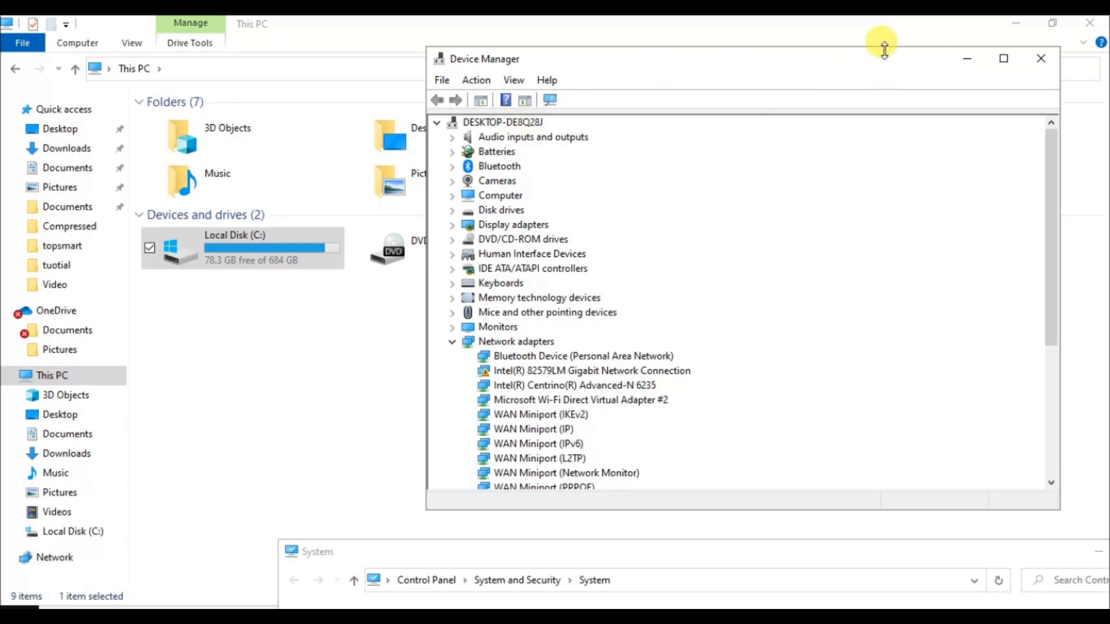
{"action": "left_click_drag", "start_coordinate": [884, 47], "coordinate": [887, 261]}
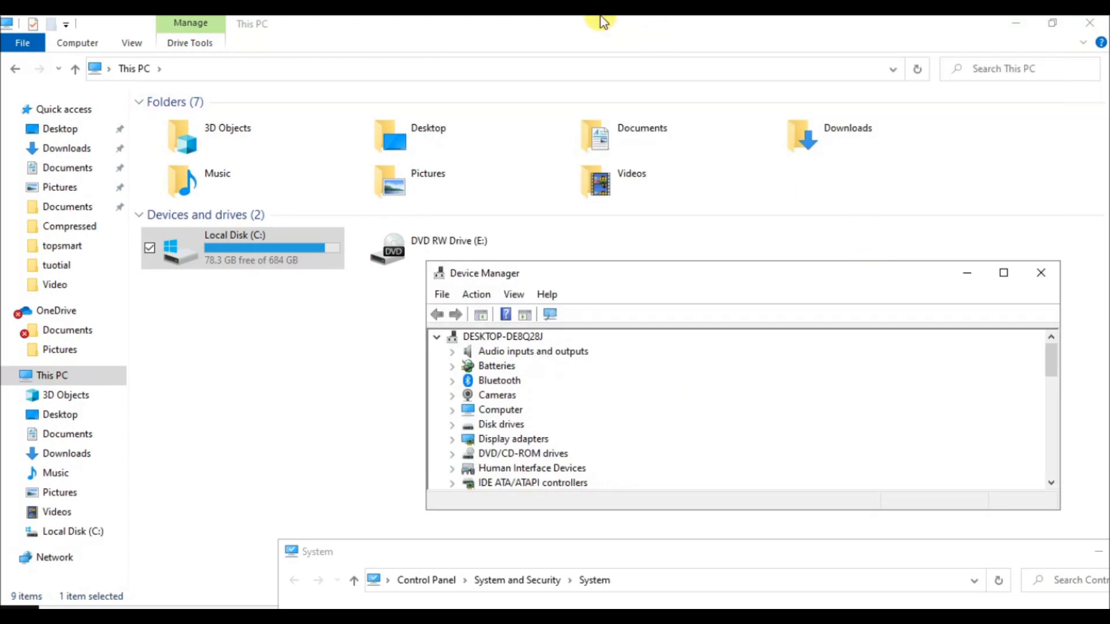
{"action": "left_click_drag", "start_coordinate": [708, 279], "coordinate": [452, 378]}
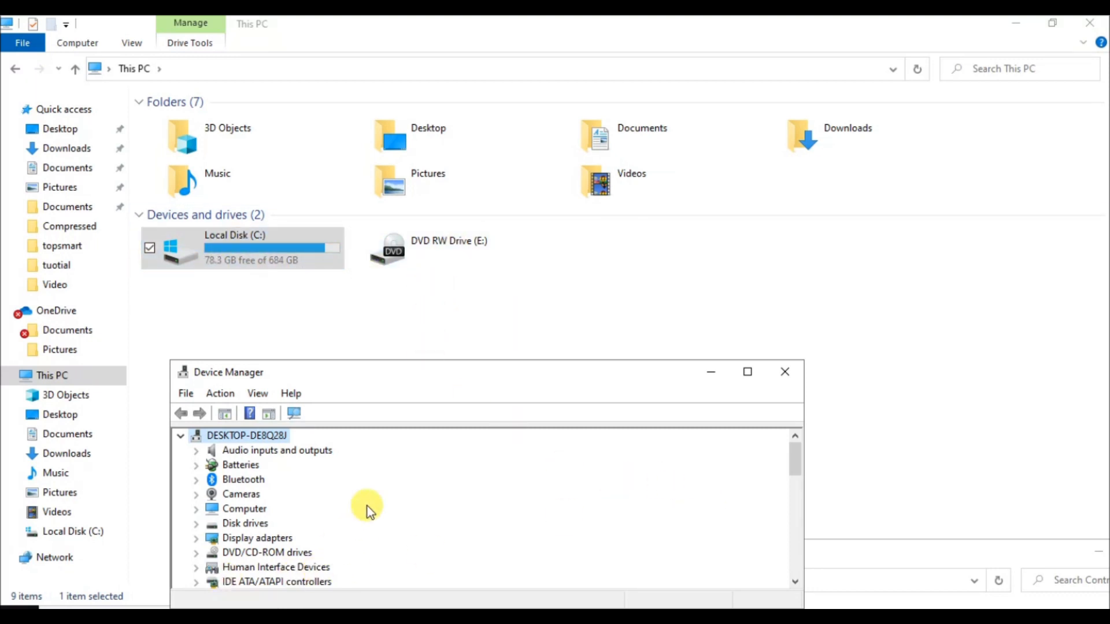
{"action": "left_click_drag", "start_coordinate": [376, 373], "coordinate": [710, 115]}
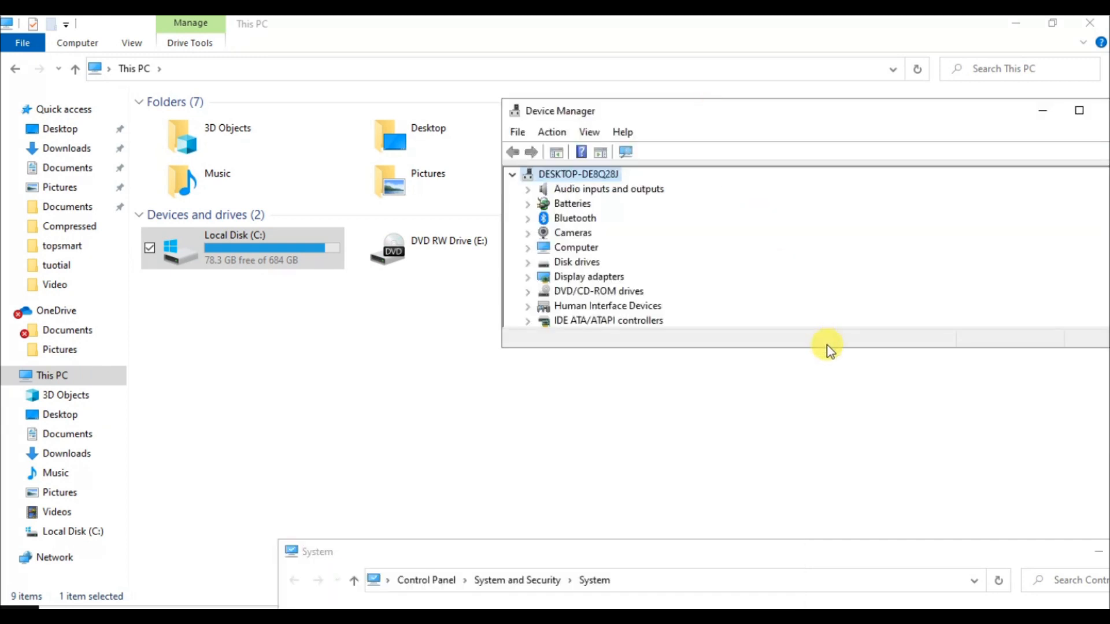
{"action": "left_click_drag", "start_coordinate": [827, 347], "coordinate": [835, 544]}
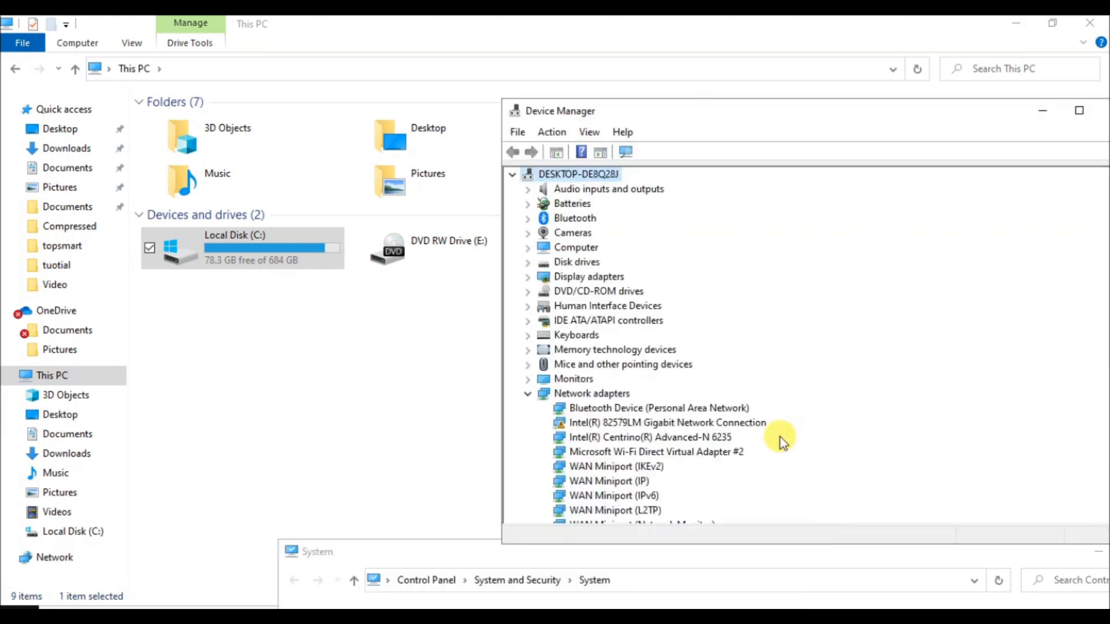
Examine the status and driver properties of the SM-A107F device under Portable Devices.
{"action": "scroll", "coordinate": [718, 291], "scroll_direction": "down", "scroll_amount": 5}
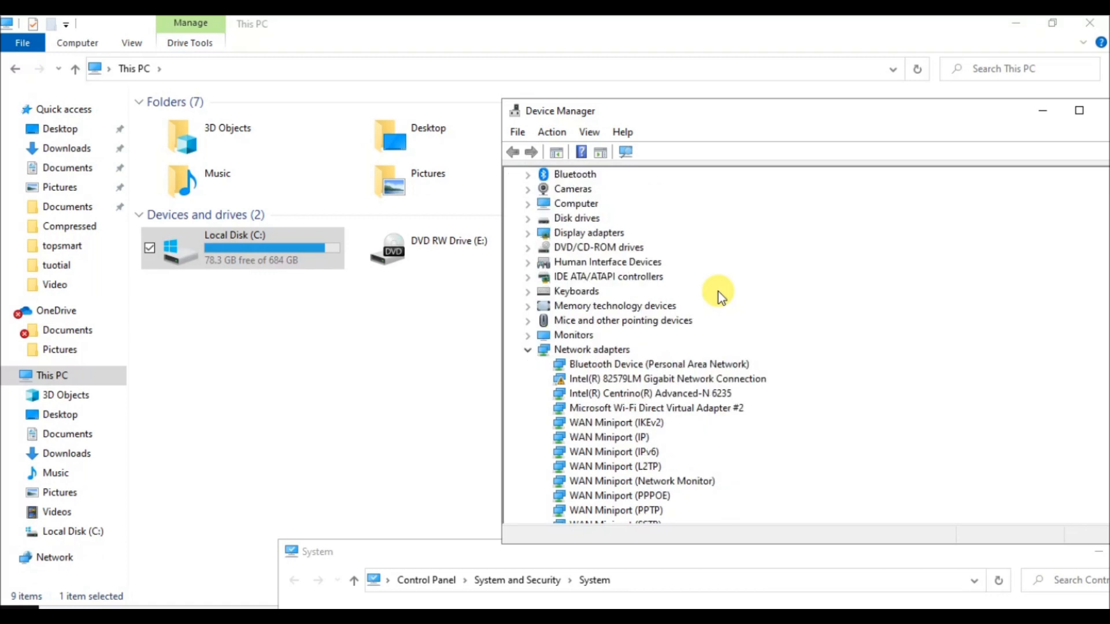
{"action": "scroll", "coordinate": [718, 291], "scroll_direction": "down", "scroll_amount": 1}
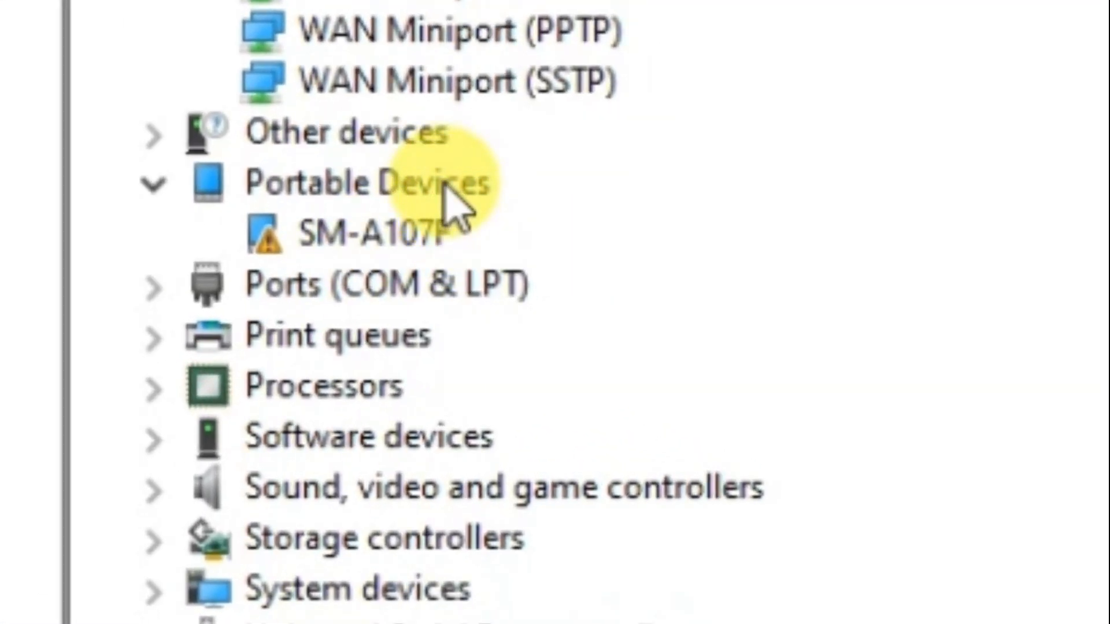
{"action": "left_click", "coordinate": [150, 184]}
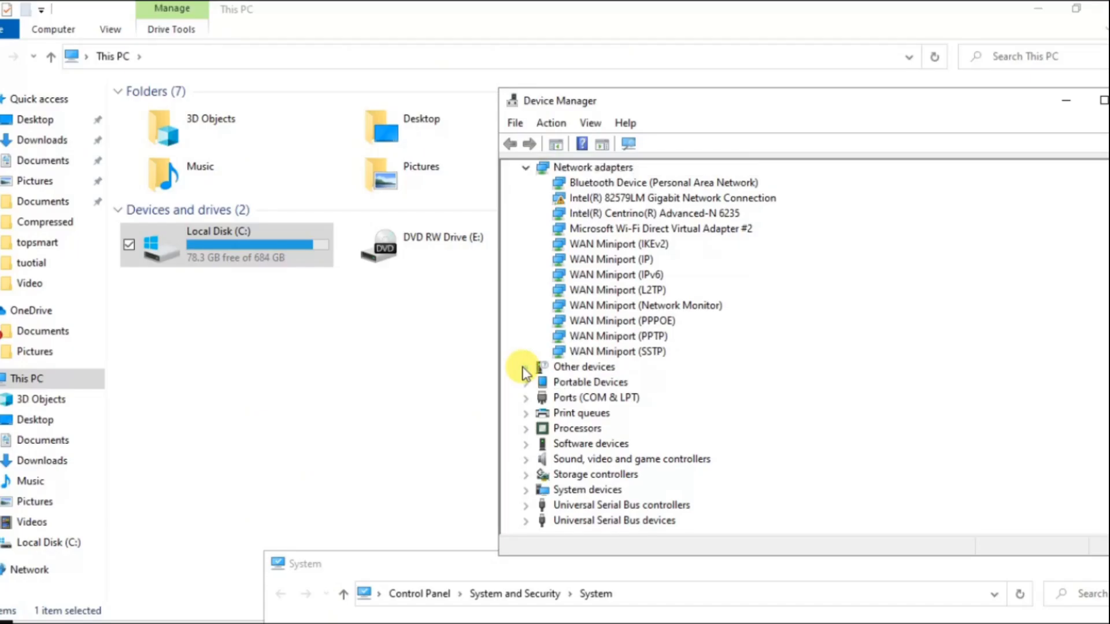
{"action": "left_click", "coordinate": [525, 382]}
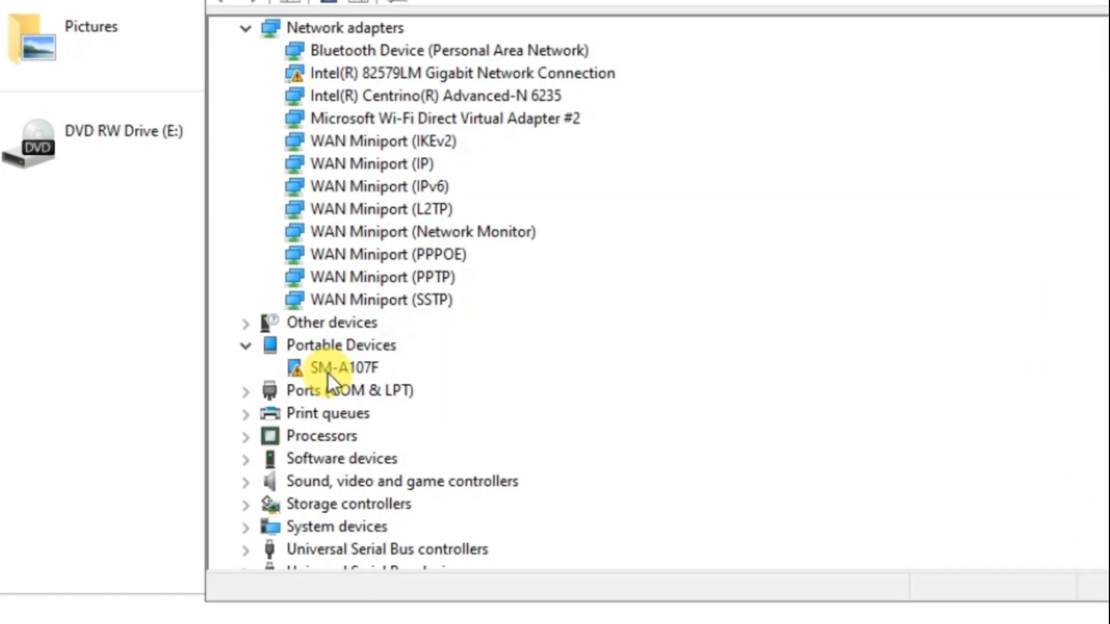
{"action": "double_click", "coordinate": [328, 373]}
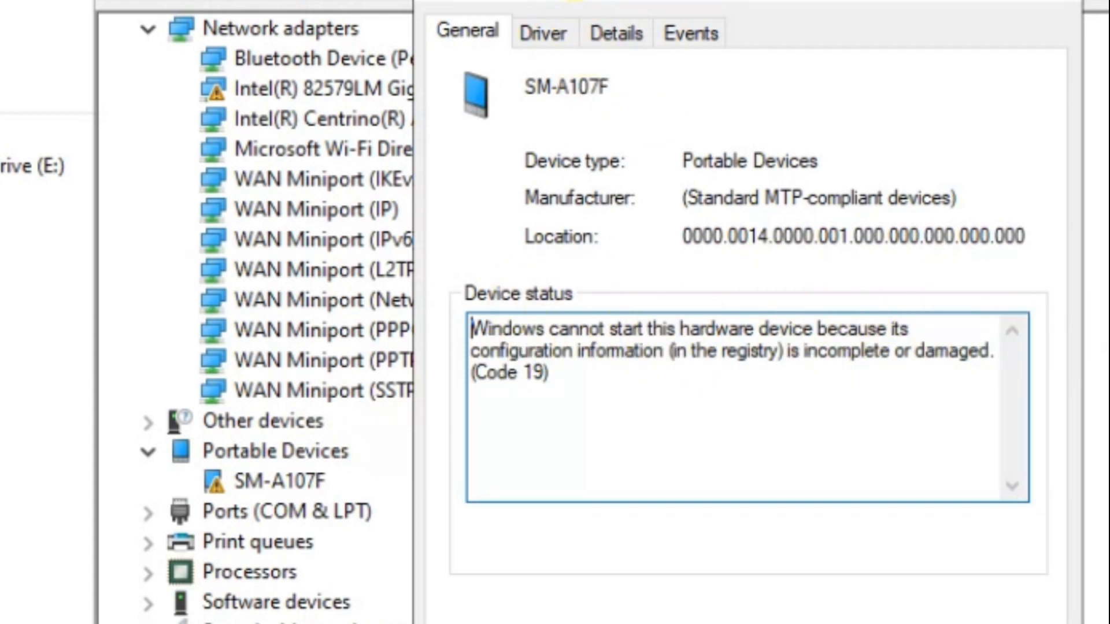
{"action": "left_click", "coordinate": [544, 35]}
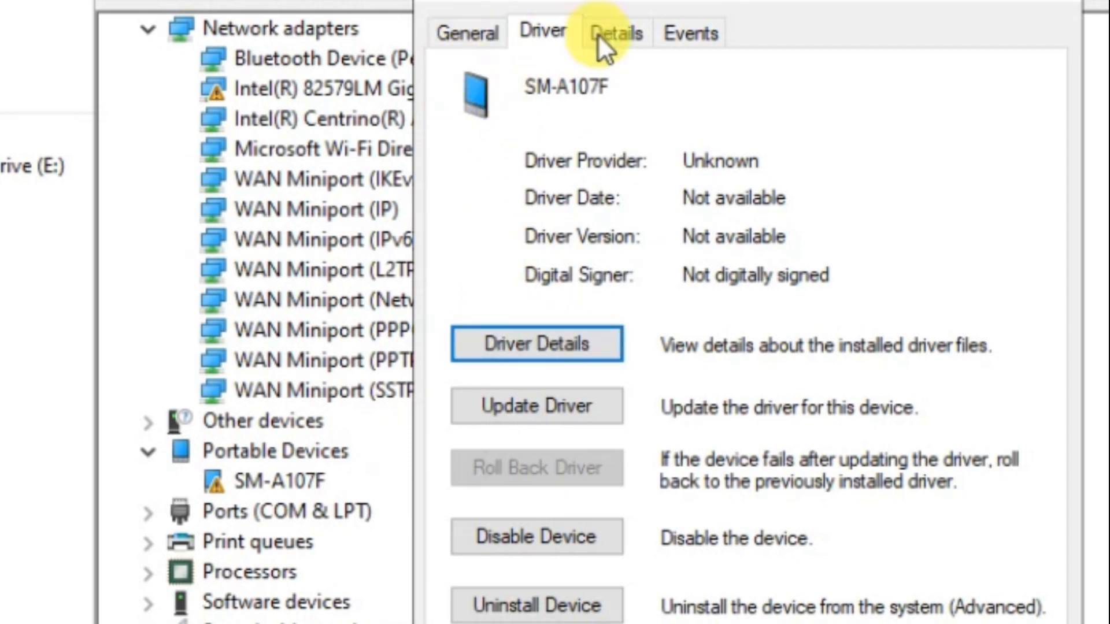
{"action": "left_click", "coordinate": [1079, 3]}
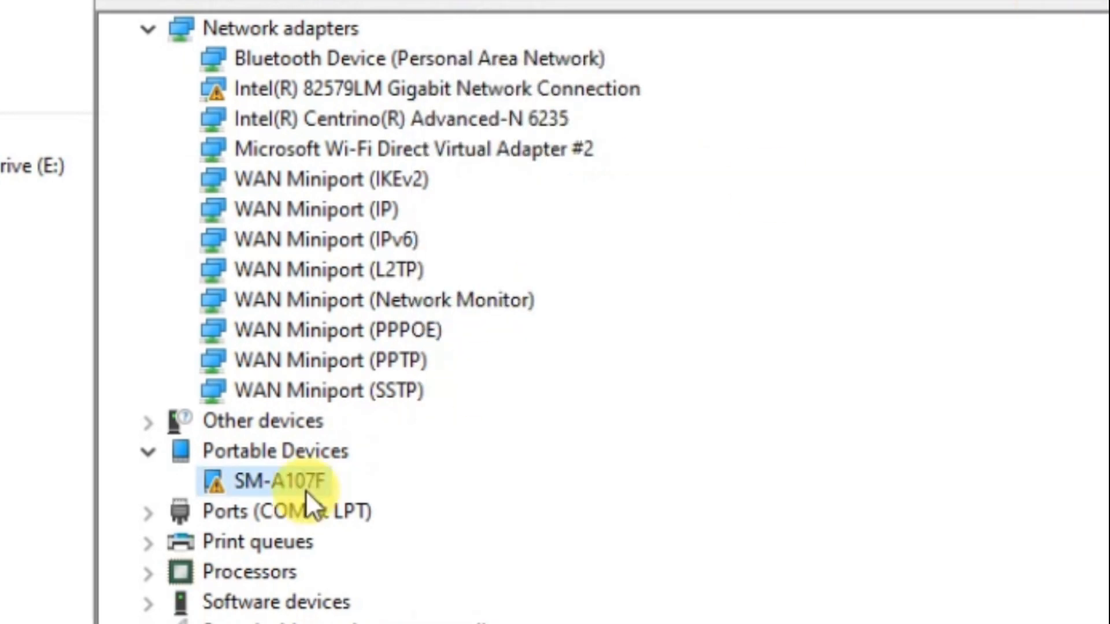
Try to update the SM-A107F driver manually with the MTP Device model from the list of drivers available on the computer.
{"action": "right_click", "coordinate": [267, 480]}
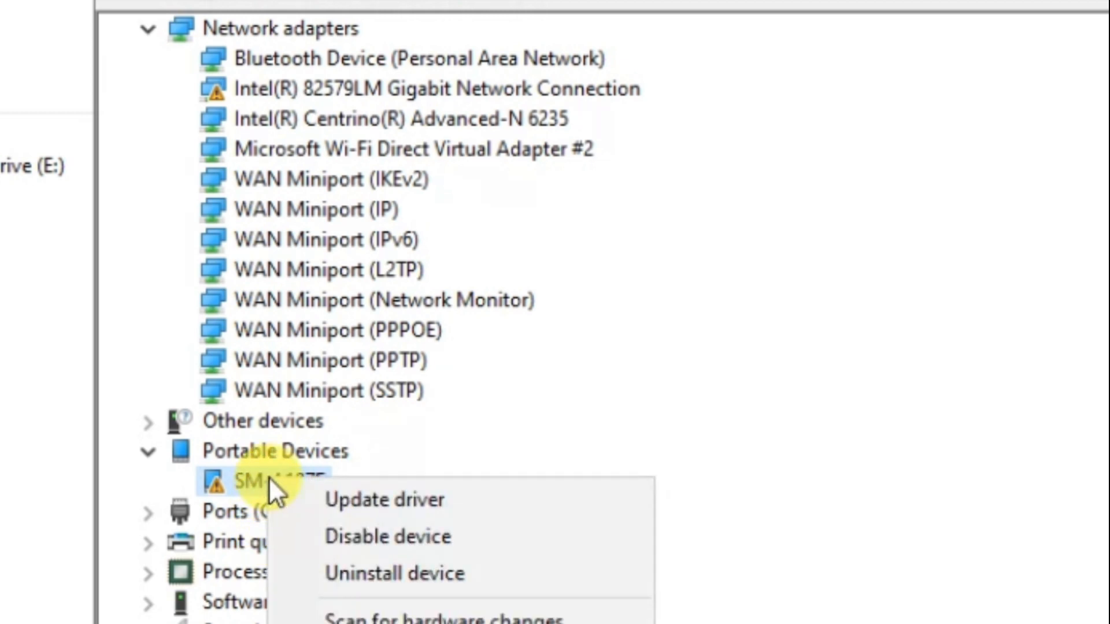
{"action": "left_click", "coordinate": [374, 498]}
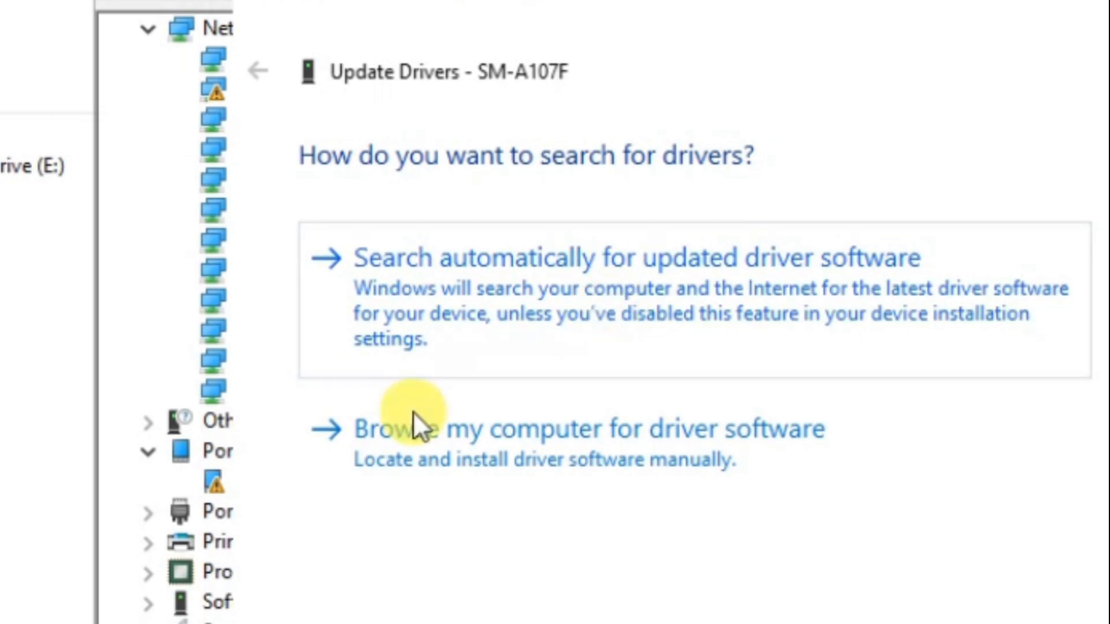
{"action": "left_click", "coordinate": [592, 462]}
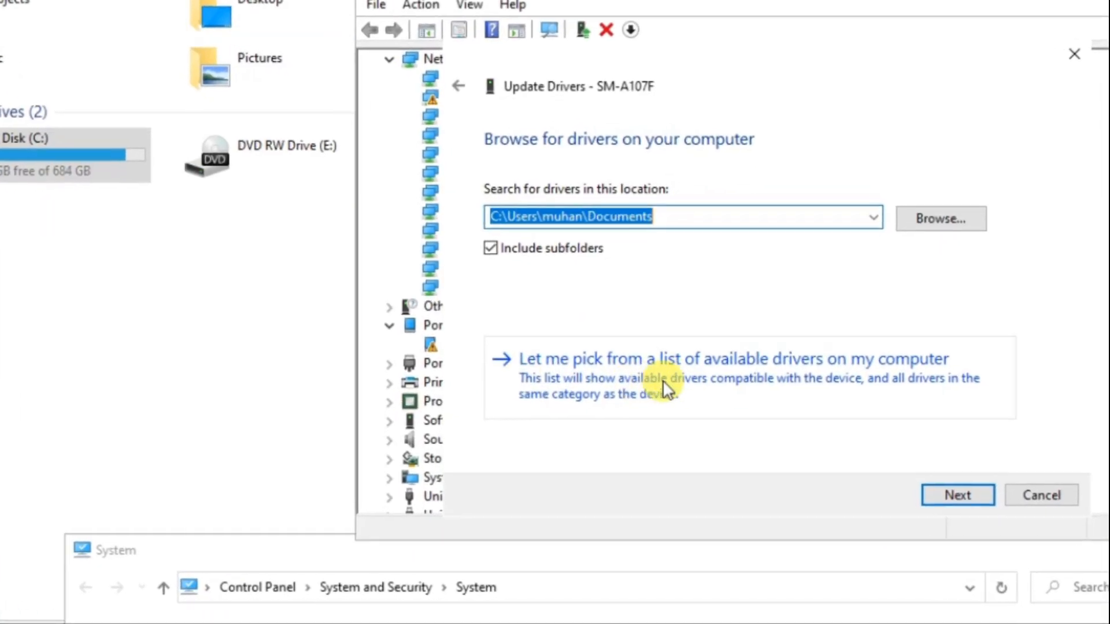
{"action": "left_click", "coordinate": [662, 380]}
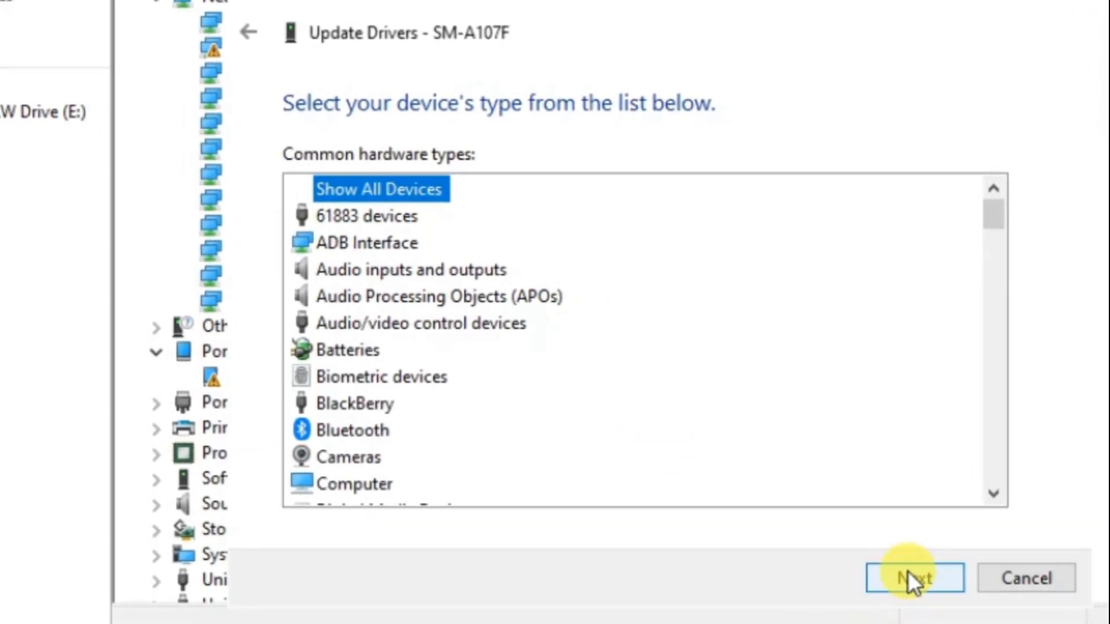
{"action": "left_click", "coordinate": [907, 571]}
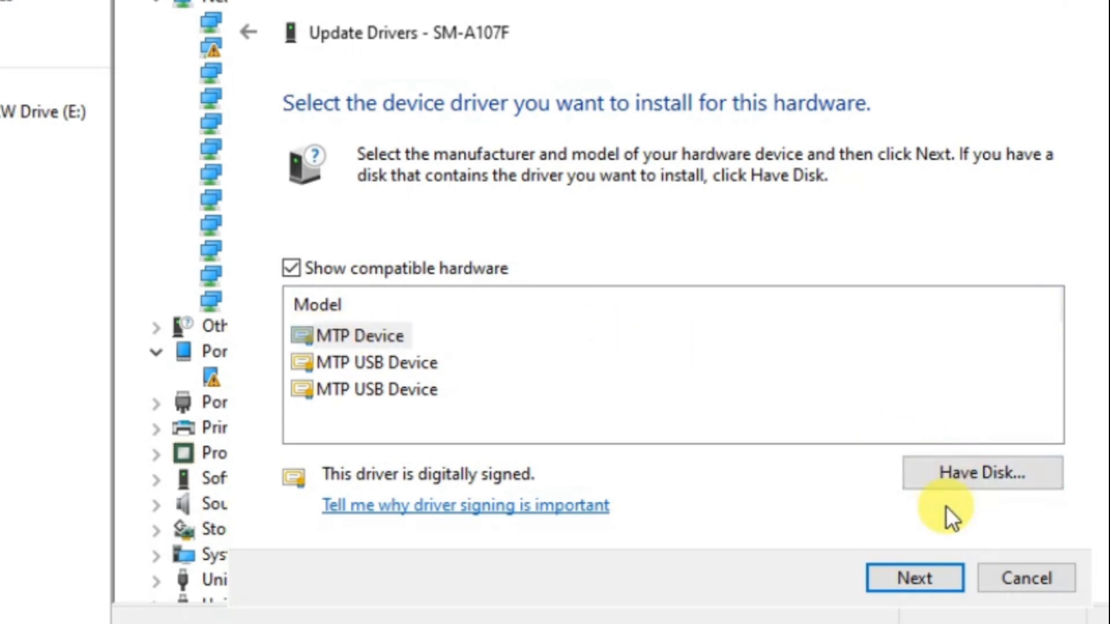
{"action": "left_click", "coordinate": [339, 331]}
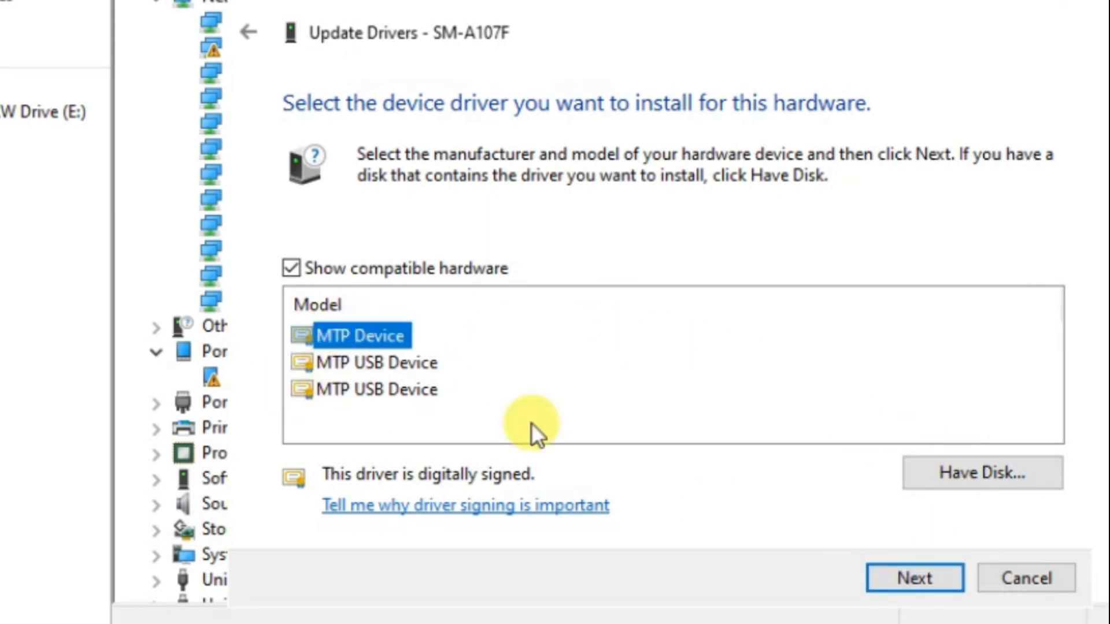
{"action": "left_click", "coordinate": [889, 574]}
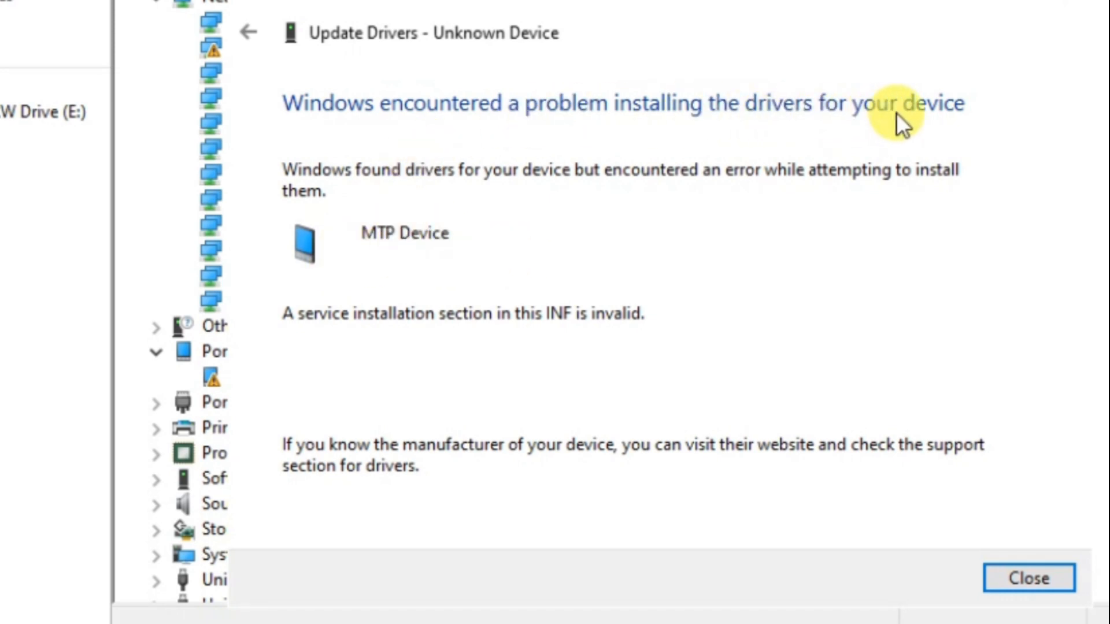
{"action": "left_click", "coordinate": [1007, 576]}
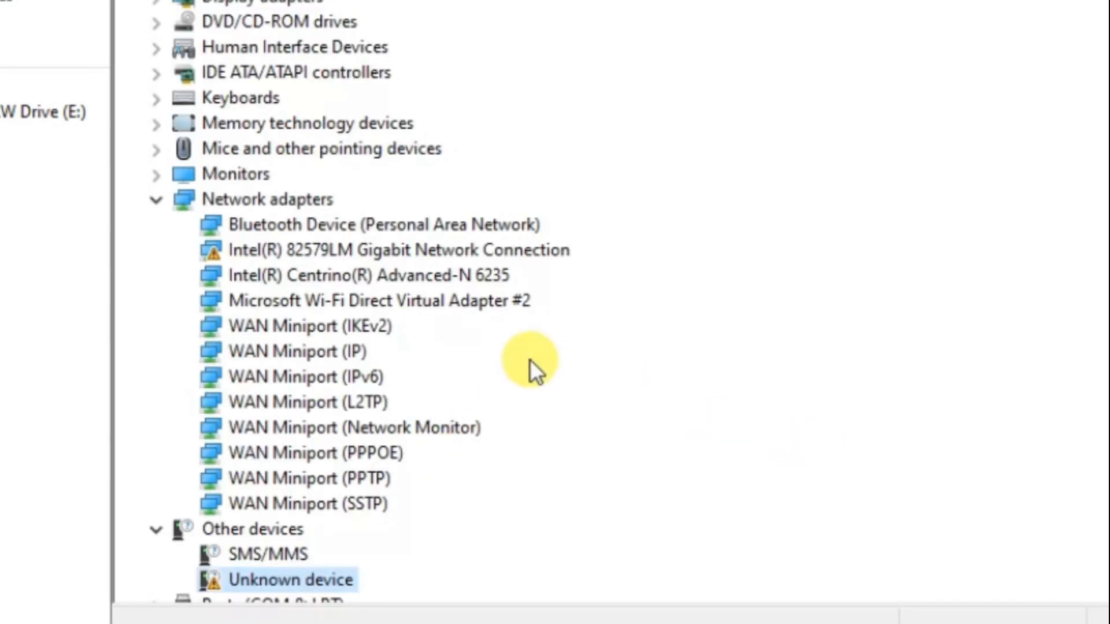
Install the first MTP USB Device driver from the computer's driver list on the unknown device, and select Galaxy A10s in This PC.
{"action": "scroll", "coordinate": [529, 359], "scroll_direction": "down", "scroll_amount": 1}
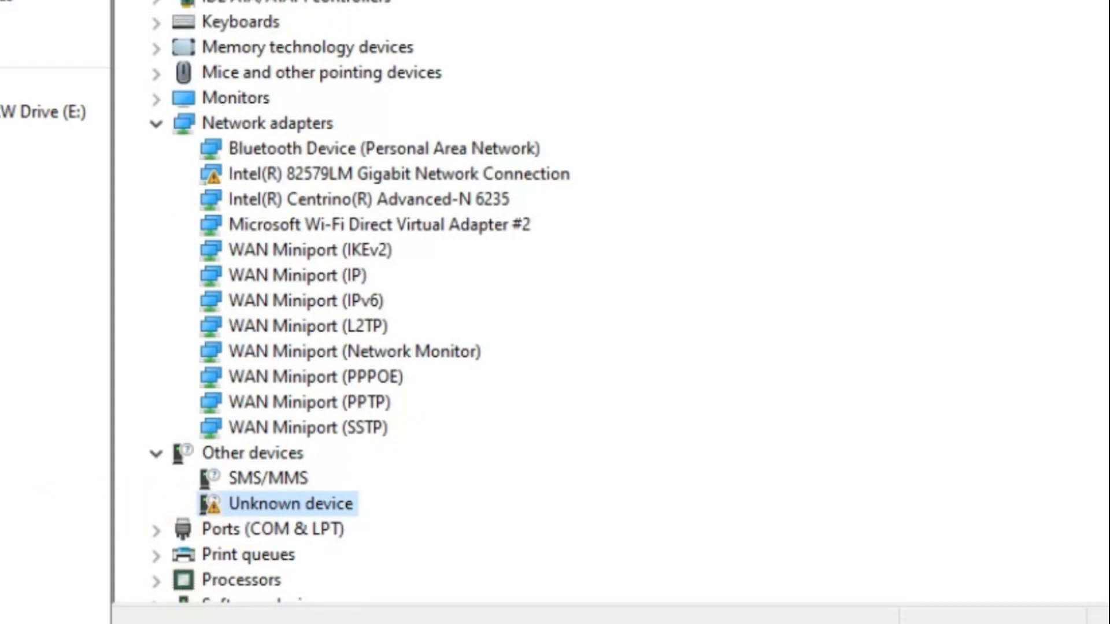
{"action": "right_click", "coordinate": [300, 494]}
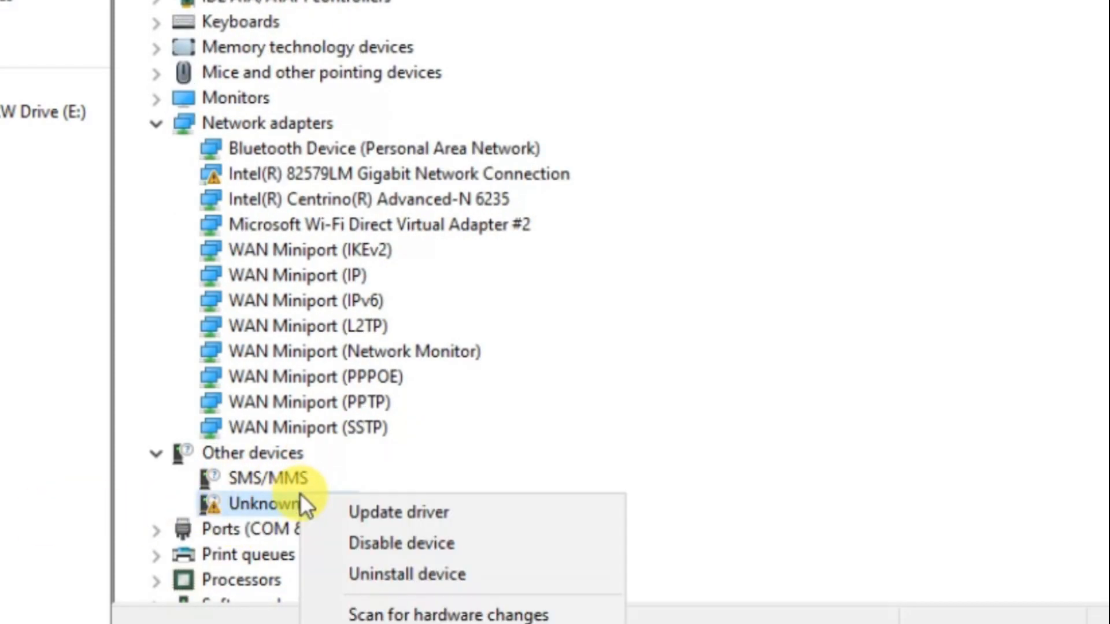
{"action": "left_click", "coordinate": [385, 512]}
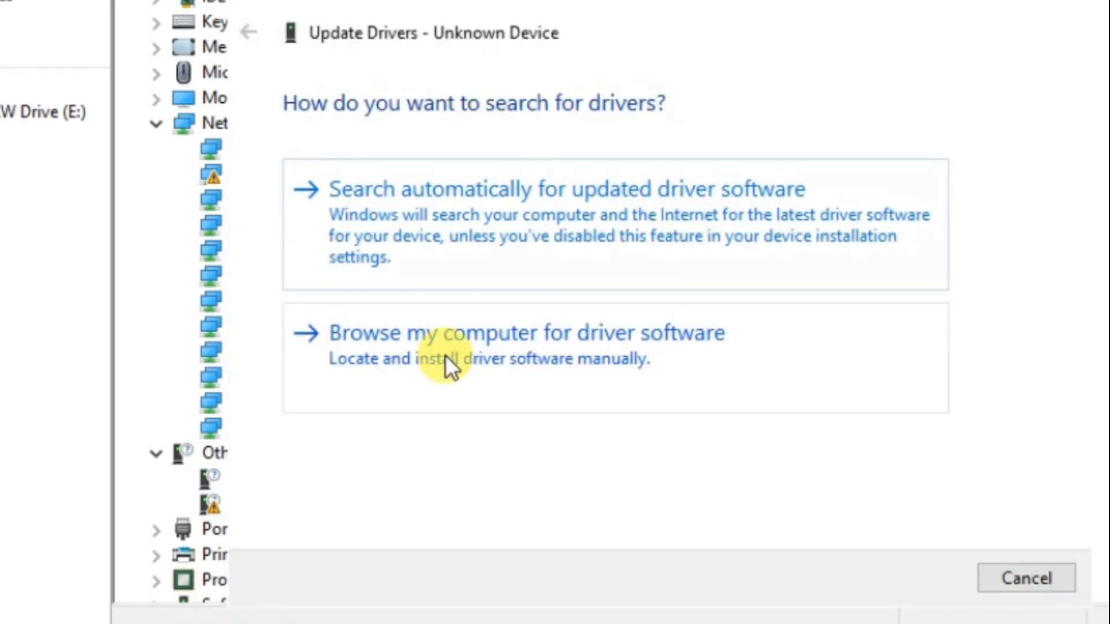
{"action": "left_click", "coordinate": [446, 356]}
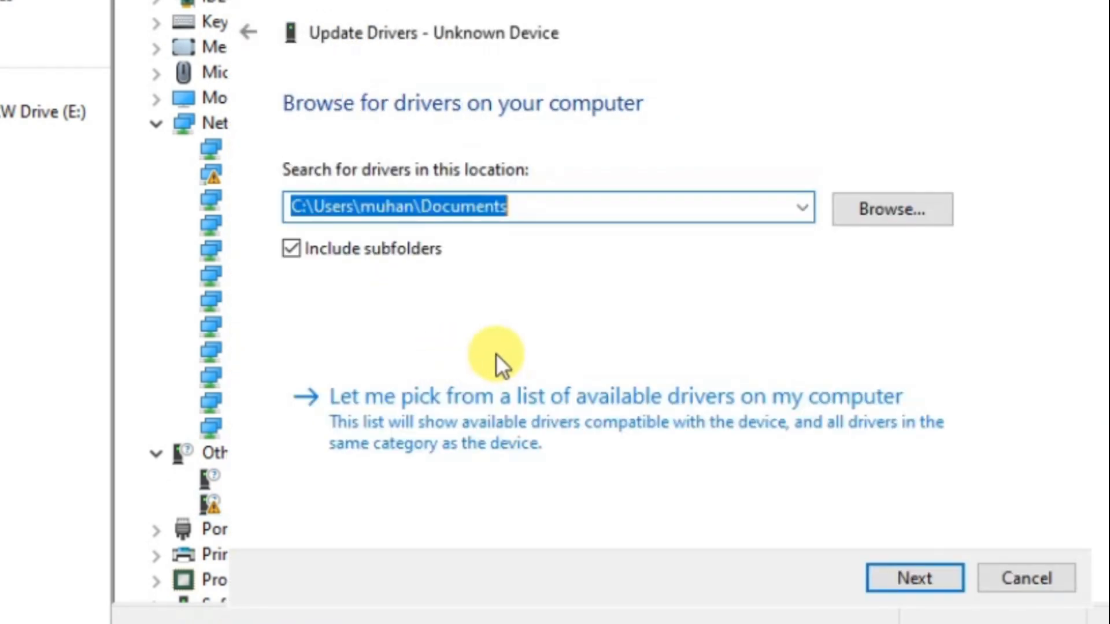
{"action": "left_click", "coordinate": [459, 429]}
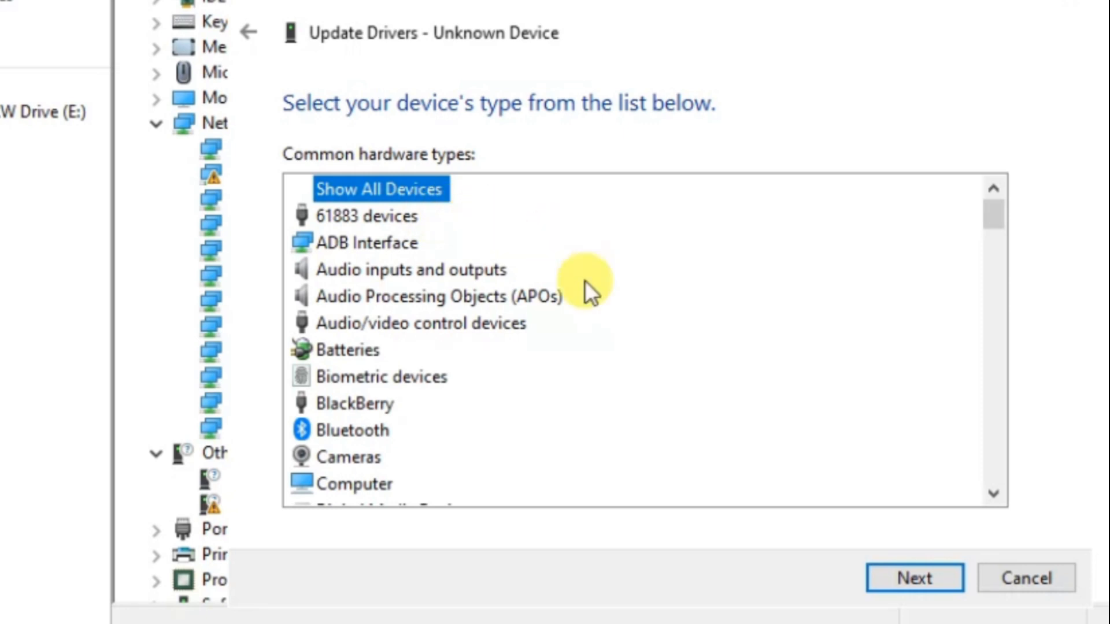
{"action": "left_click", "coordinate": [893, 578]}
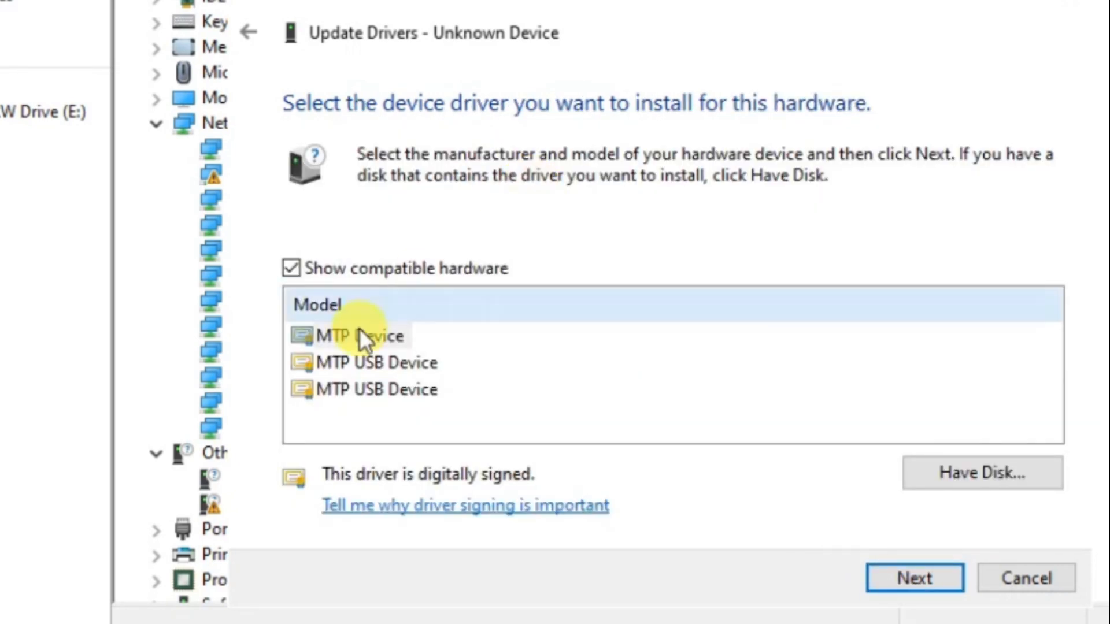
{"action": "left_click", "coordinate": [389, 359]}
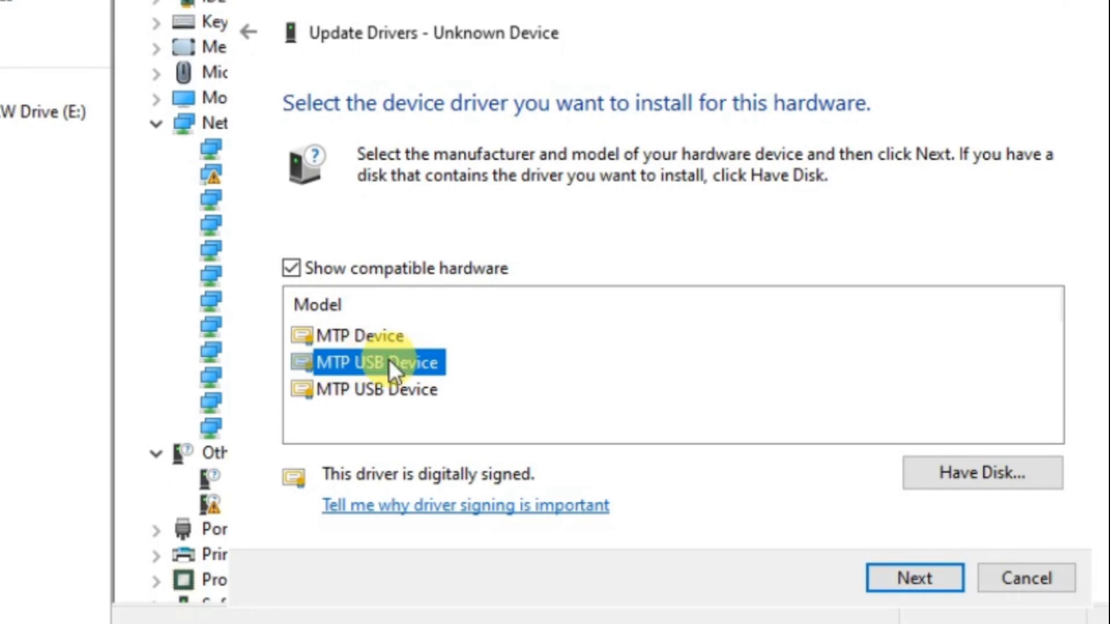
{"action": "left_click", "coordinate": [906, 578]}
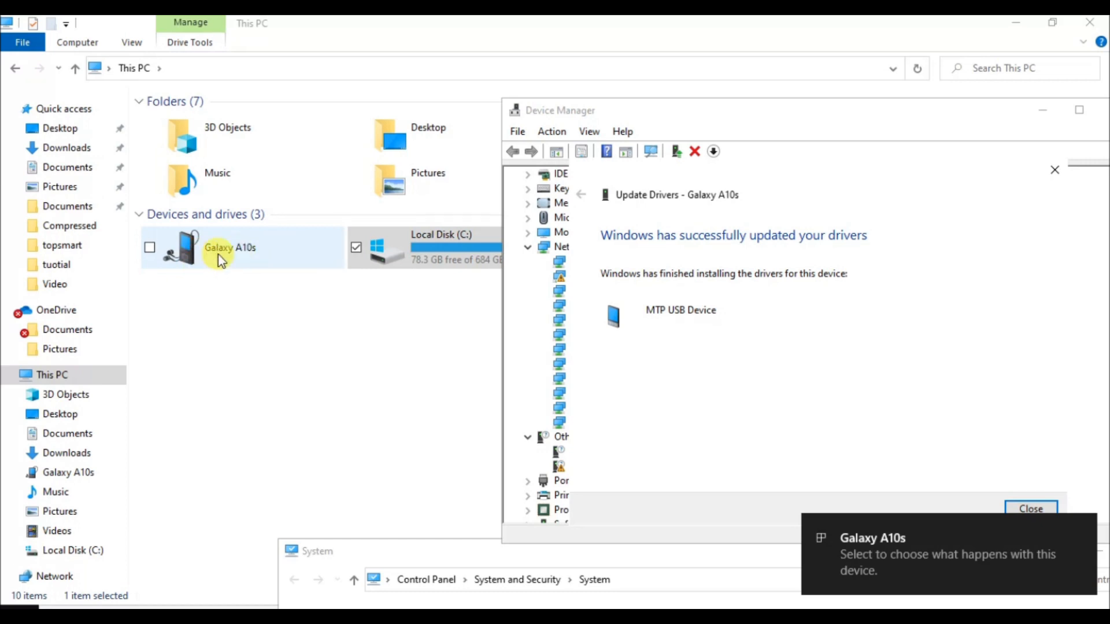
{"action": "left_click_drag", "start_coordinate": [140, 227], "coordinate": [306, 280]}
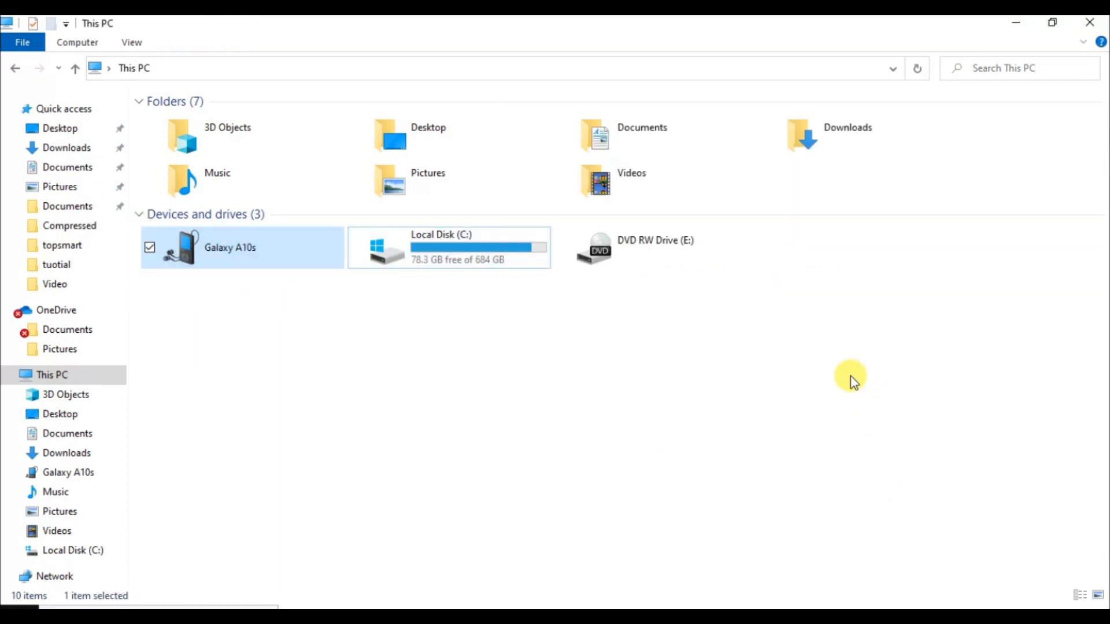